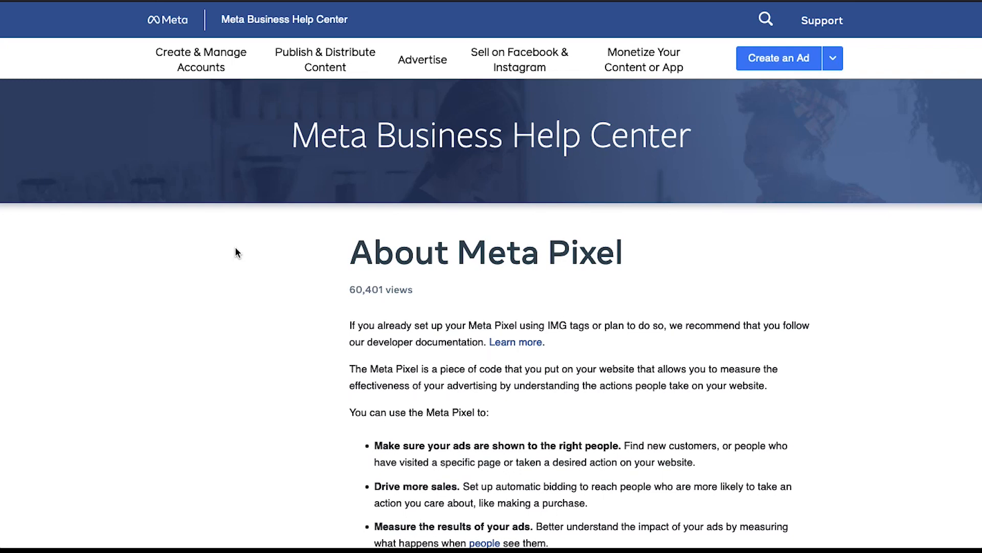
# - Read the About Meta Pixel article for what the pixel is used for and how it logs website actions
pyautogui.scroll(-3, 236, 252)
pyautogui.scroll(-2, 236, 252)
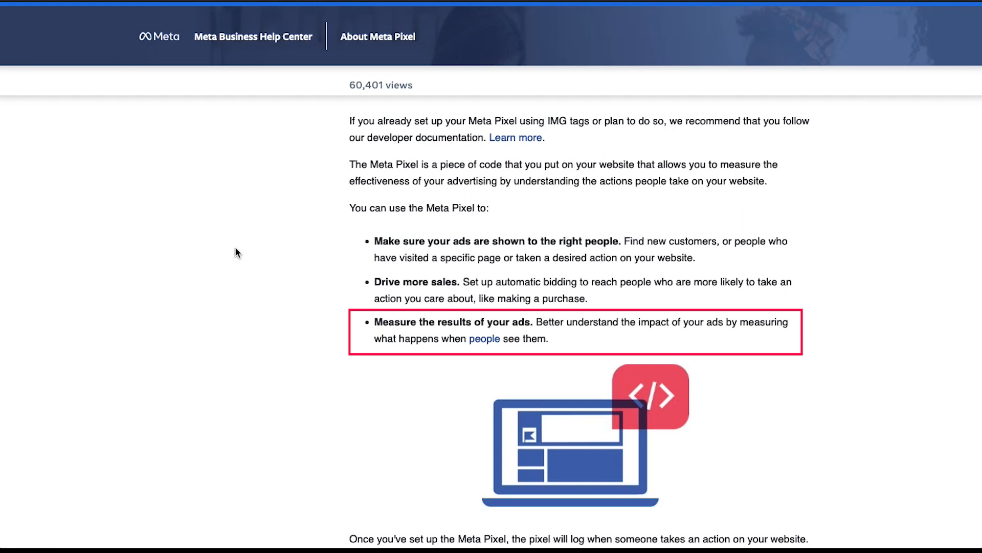
pyautogui.scroll(-6, 235, 246)
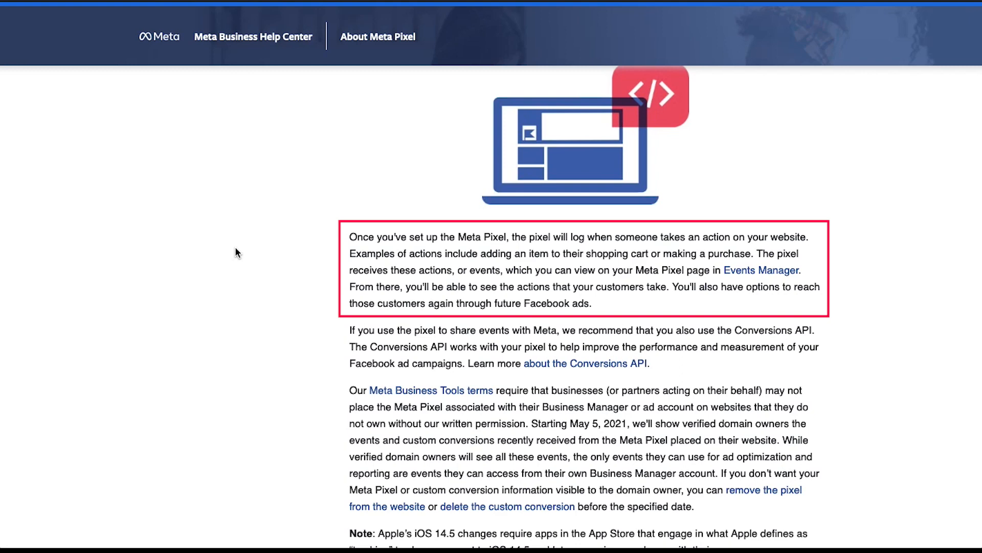
pyautogui.scroll(10, 235, 246)
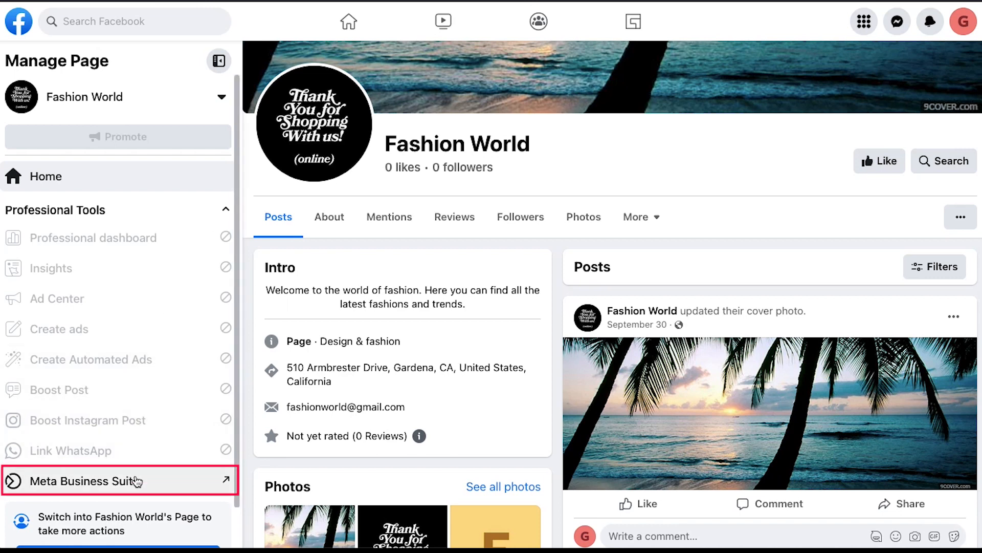
# - Switch to Meta Business Suite for the Fashion World page and open Events Manager from its full tool list
pyautogui.click(135, 480)
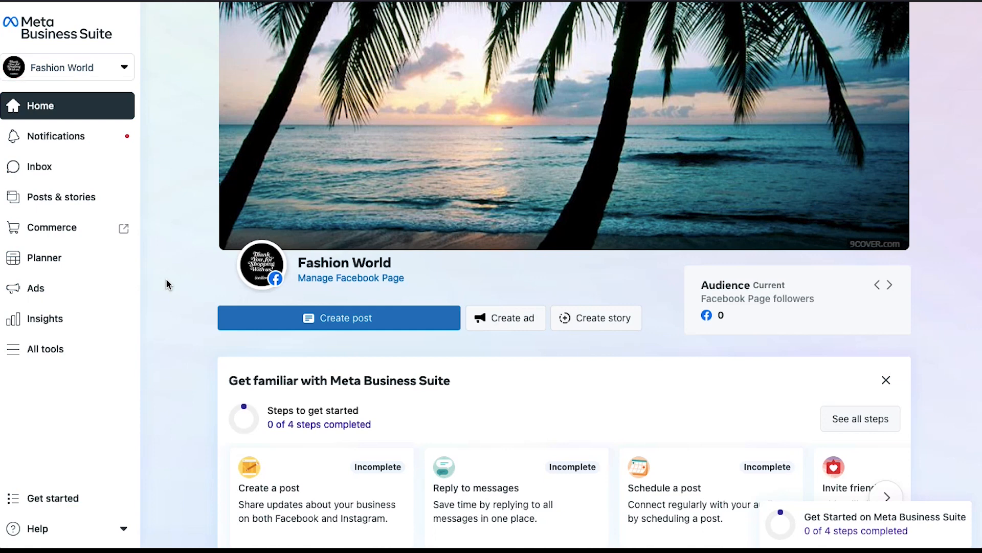
pyautogui.click(94, 351)
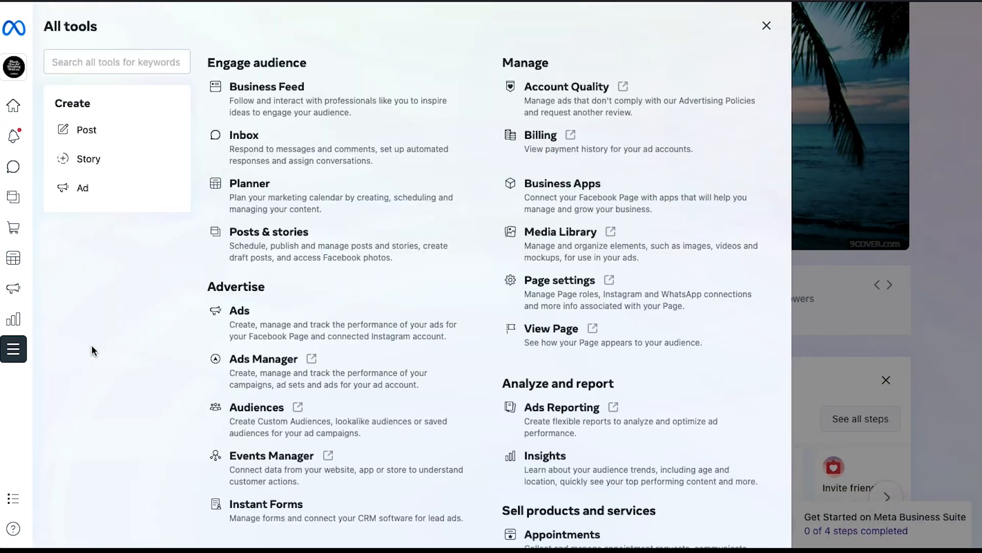
pyautogui.click(261, 458)
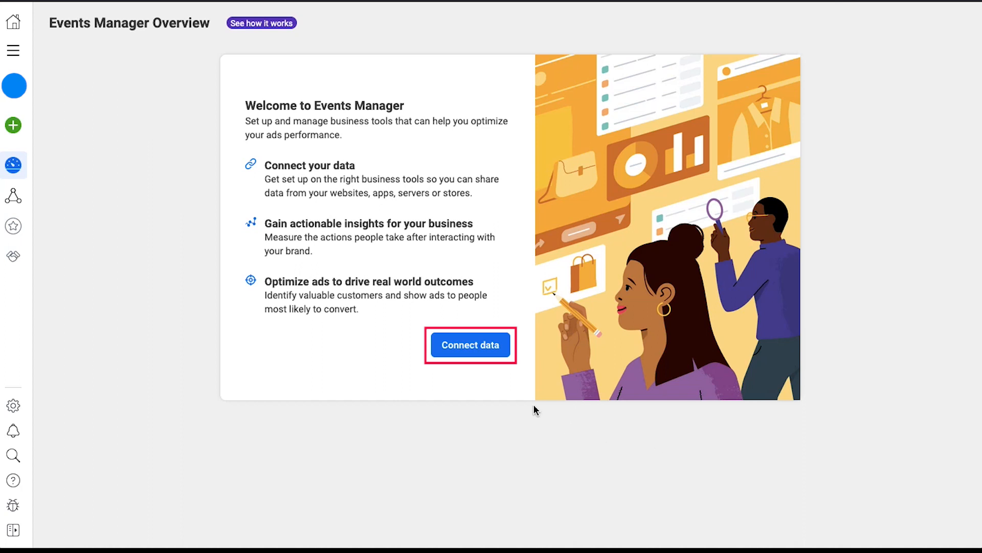
# - Connect a new Web data source and create its pixel with the name My Demonstration
pyautogui.click(501, 347)
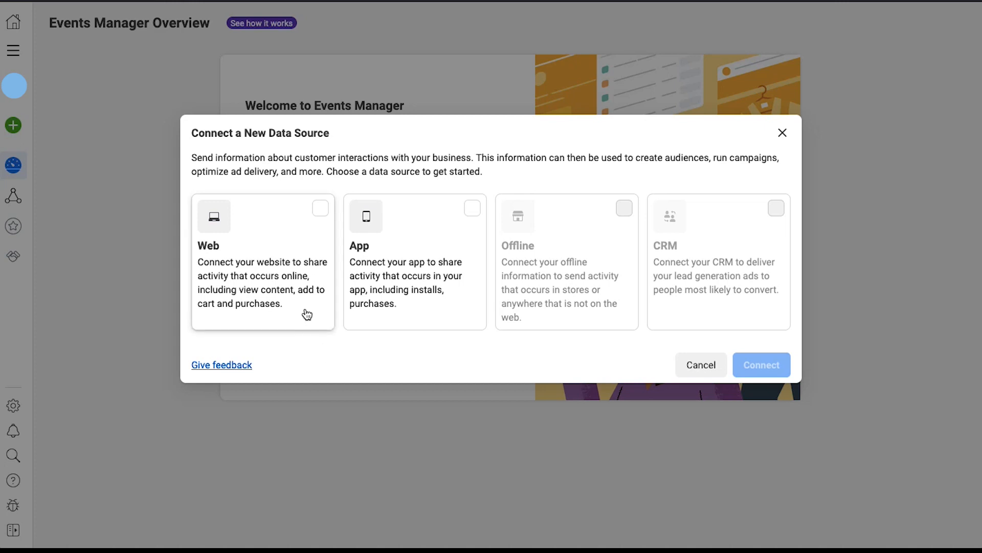
pyautogui.click(302, 295)
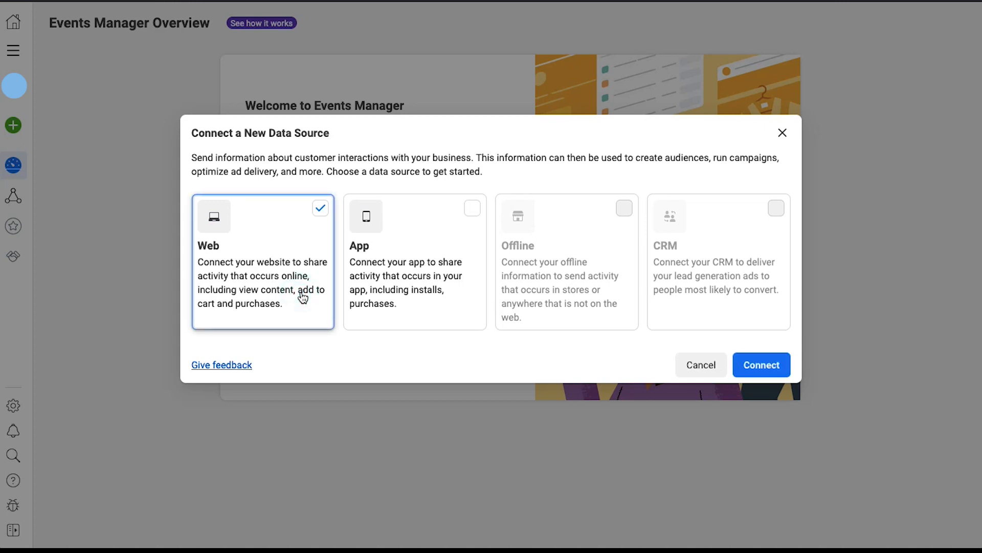
pyautogui.click(745, 367)
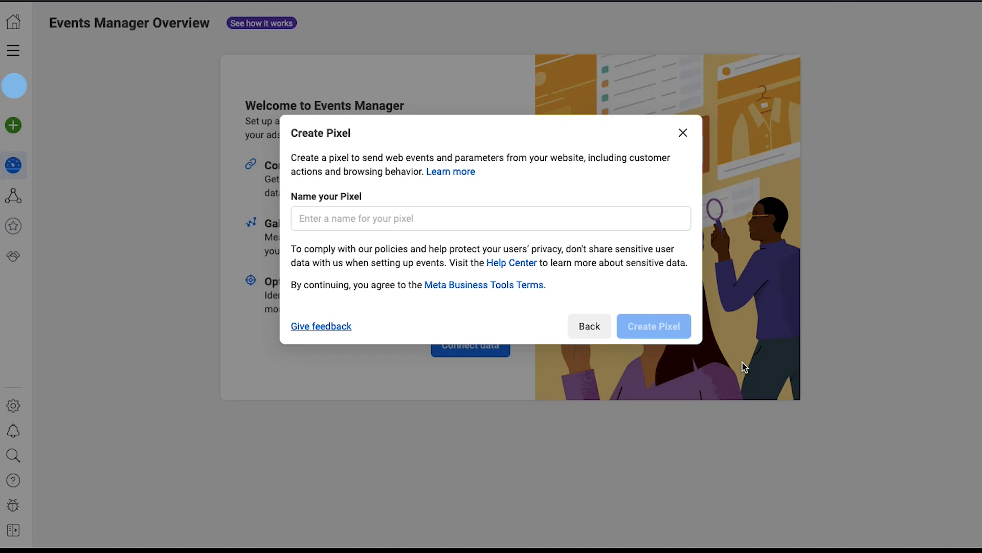
pyautogui.click(525, 217)
pyautogui.write('My Demonstration')
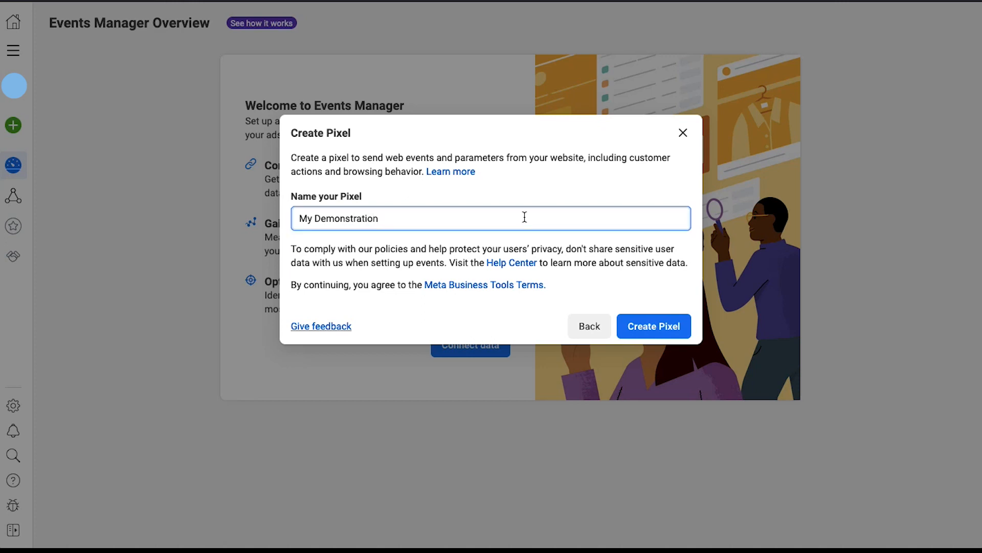
pyautogui.click(626, 322)
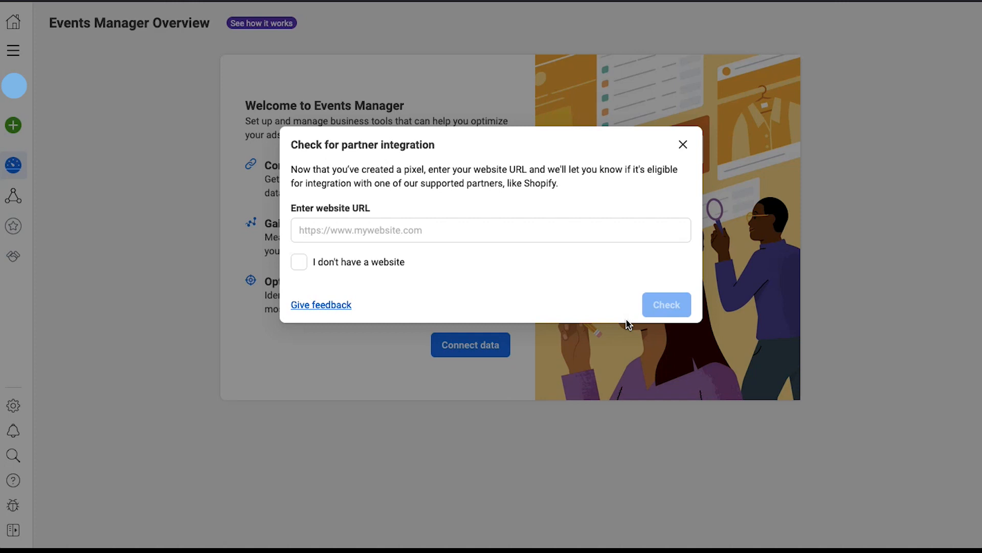
pyautogui.write('https://fodebij611.myshopify.com')
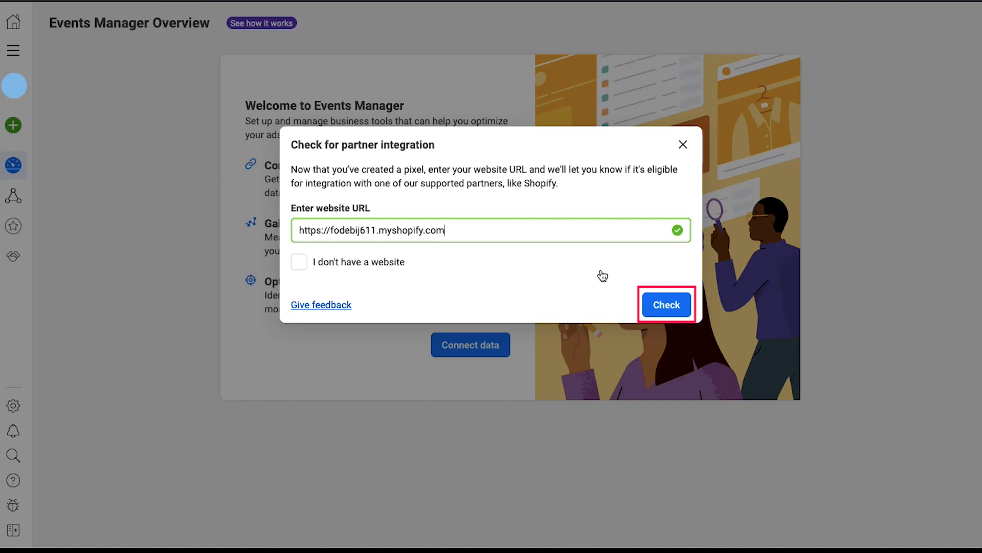
pyautogui.click(649, 302)
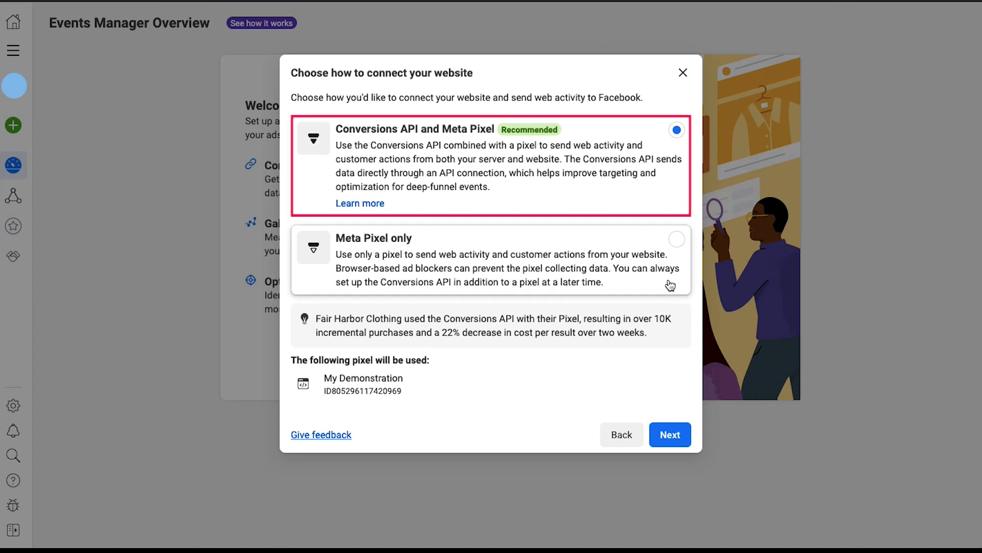
pyautogui.click(596, 137)
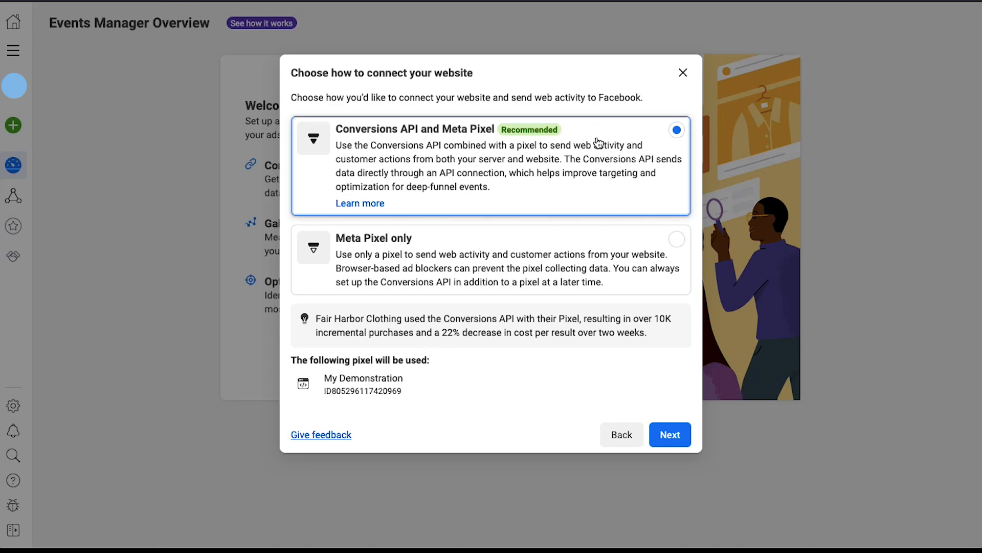
pyautogui.click(667, 445)
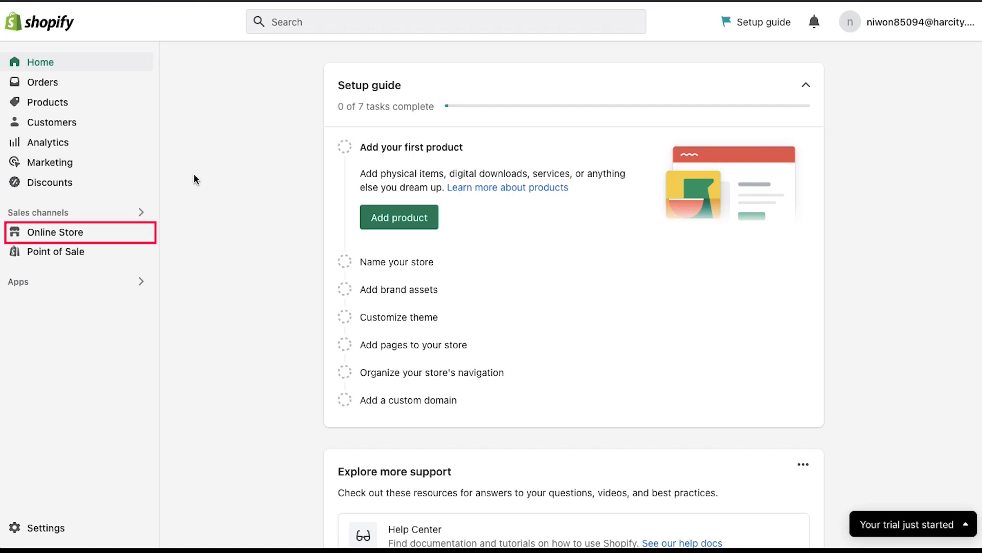
# - In Shopify, start the Facebook Pixel setup from the Online Store preferences and add the Facebook sales channel
pyautogui.click(114, 231)
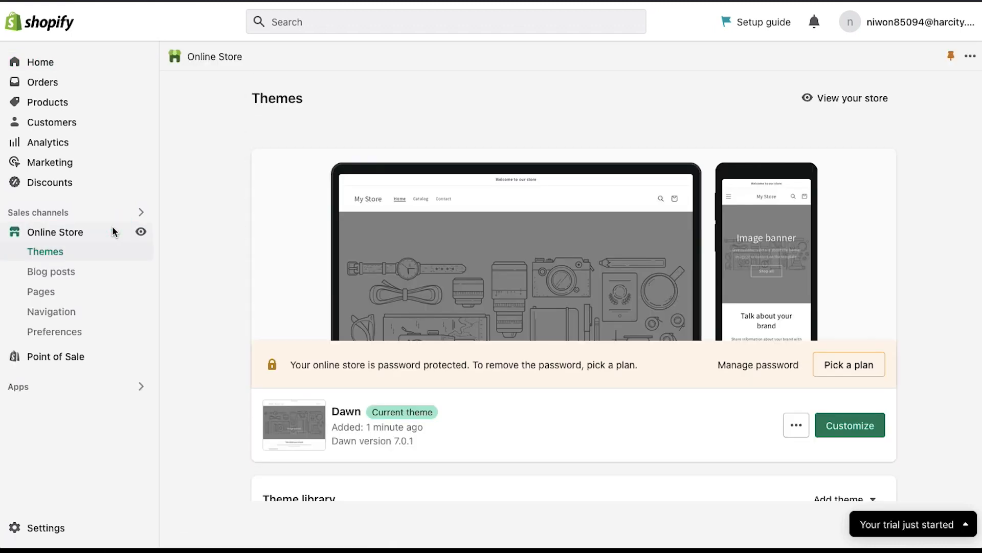
pyautogui.click(97, 328)
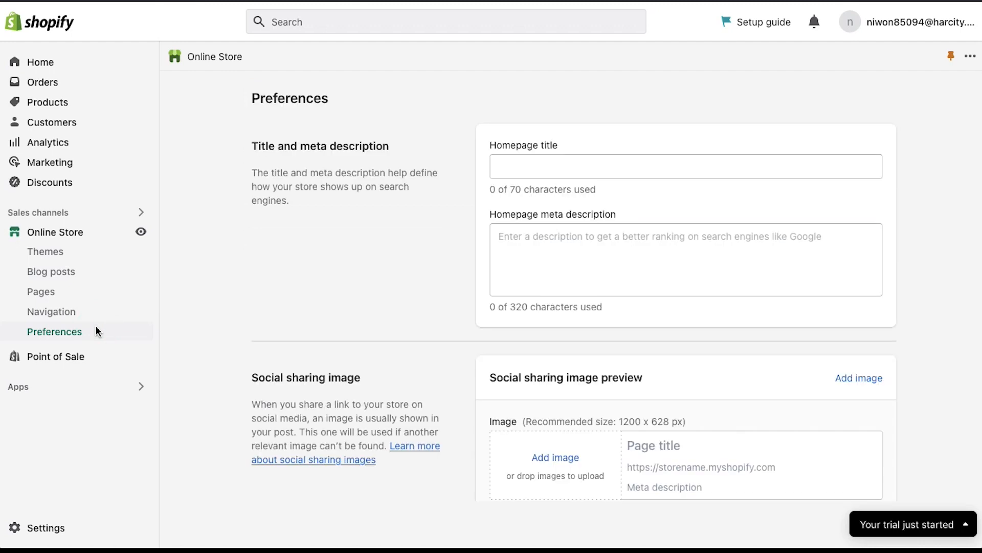
pyautogui.scroll(-10, 192, 348)
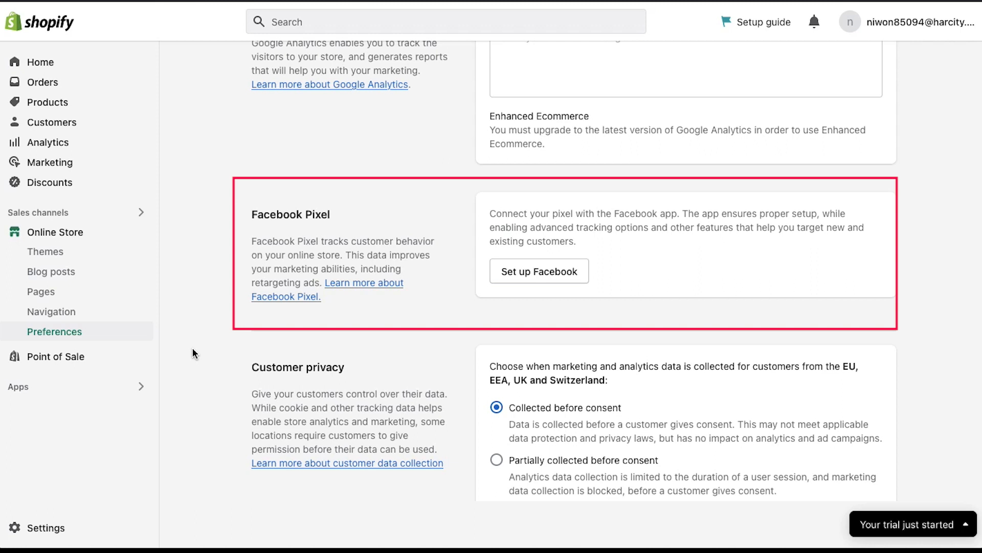
pyautogui.click(503, 276)
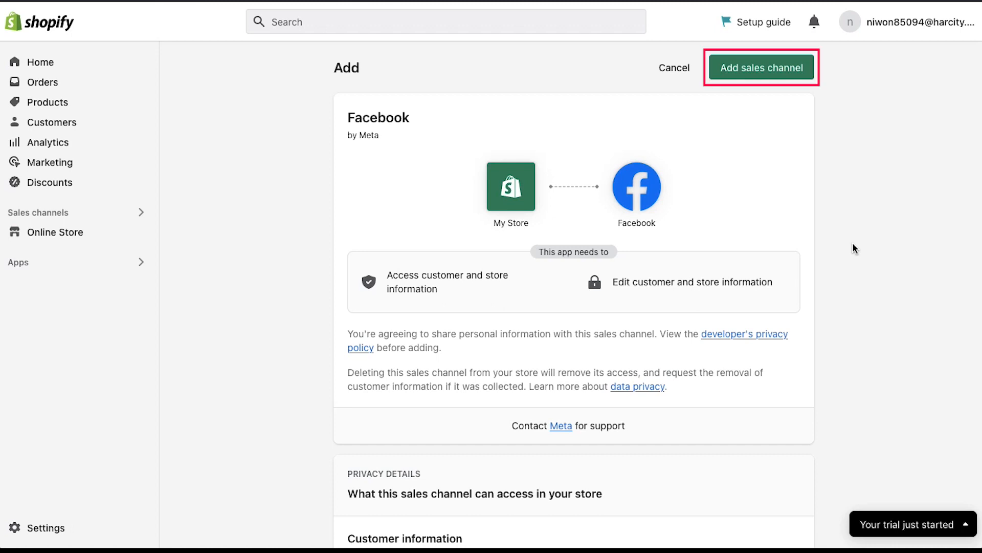
pyautogui.click(801, 74)
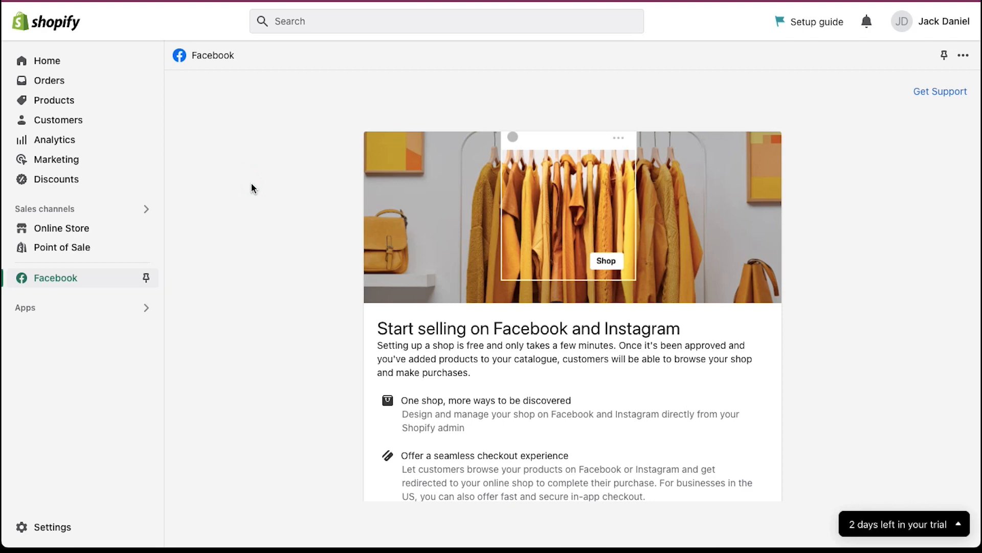
# - Start the Facebook shop setup and connect the Facebook account by logging in with the filled-in credentials
pyautogui.scroll(-5, 251, 188)
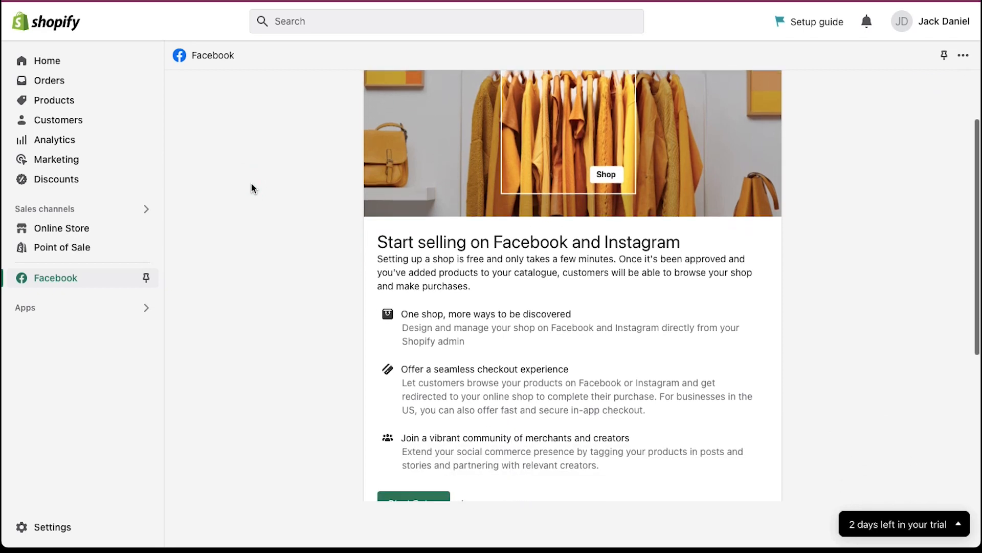
pyautogui.click(390, 338)
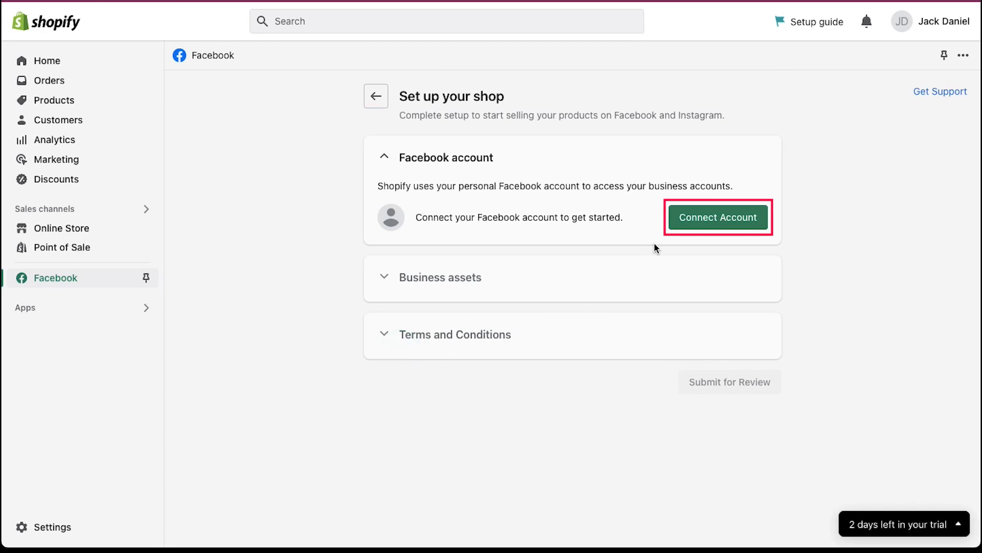
pyautogui.click(687, 221)
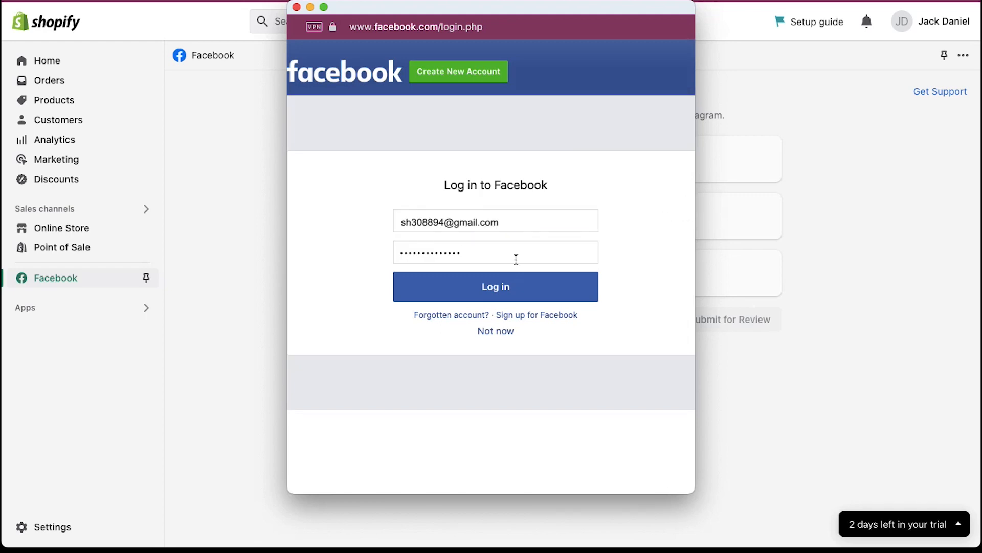
pyautogui.click(523, 288)
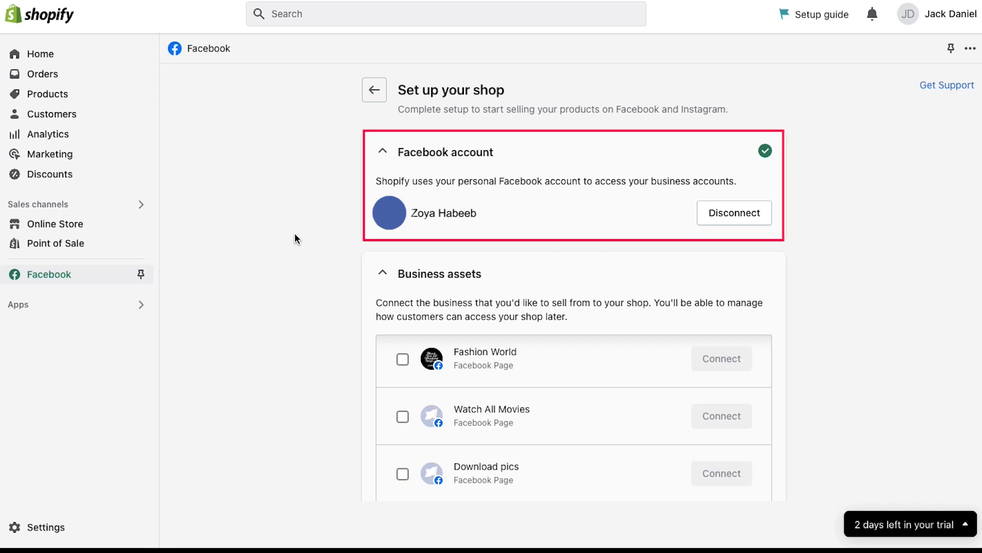
# - Connect the Fashion World page through a new business account and save Your Shopify online store as the checkout method
pyautogui.click(383, 152)
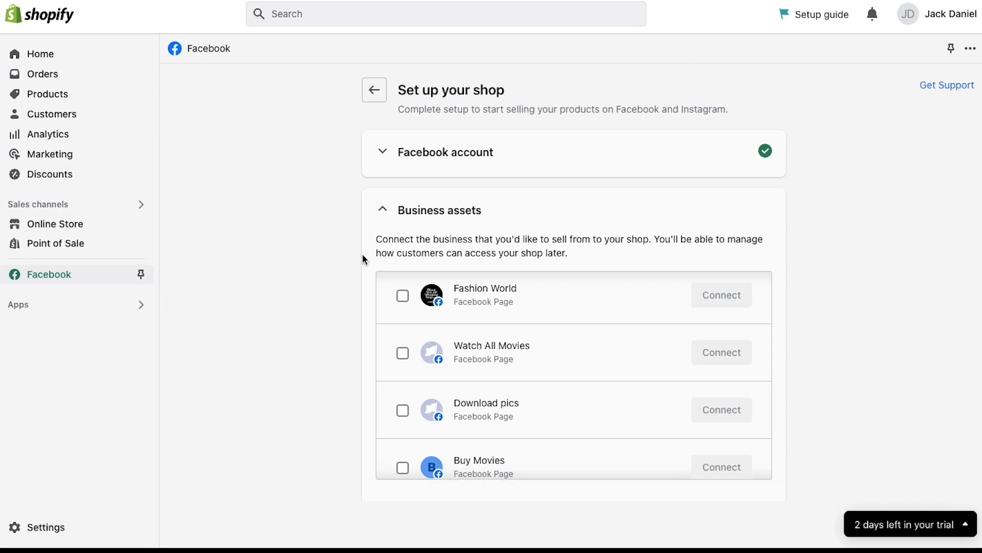
pyautogui.click(403, 297)
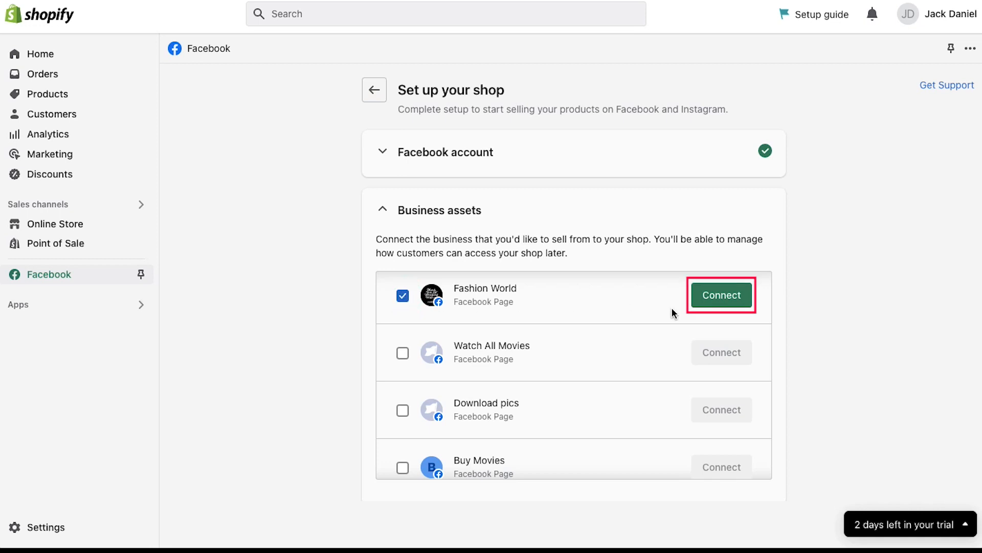
pyautogui.click(701, 300)
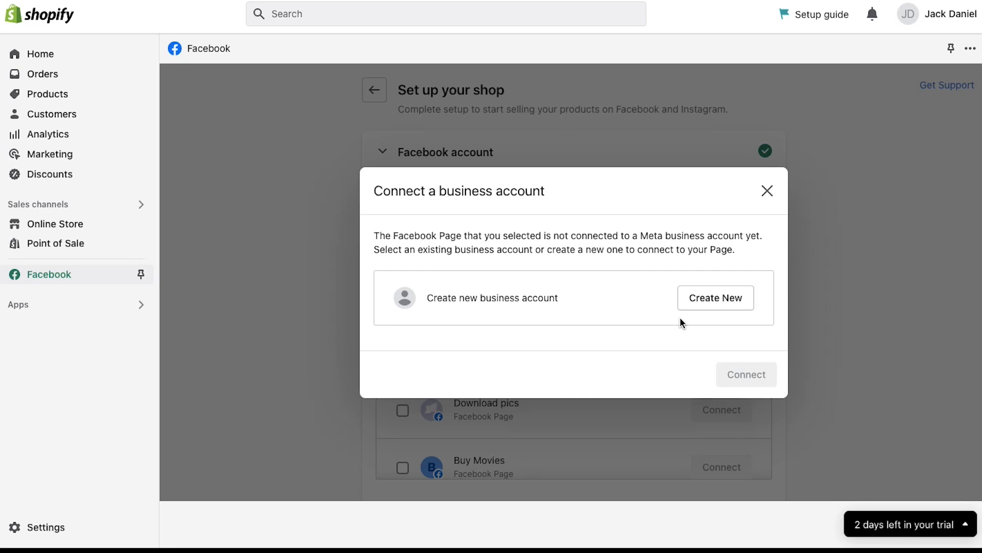
pyautogui.click(745, 310)
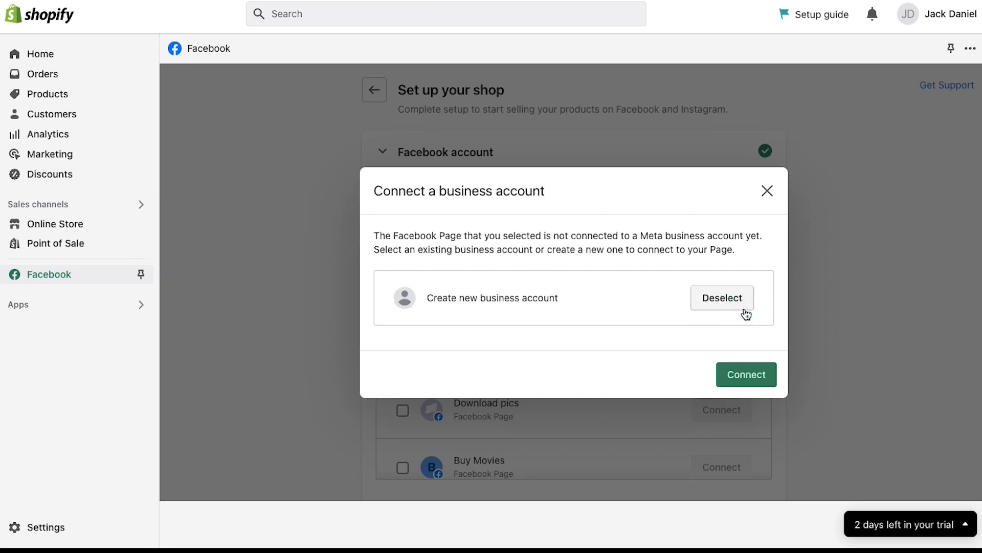
pyautogui.click(767, 376)
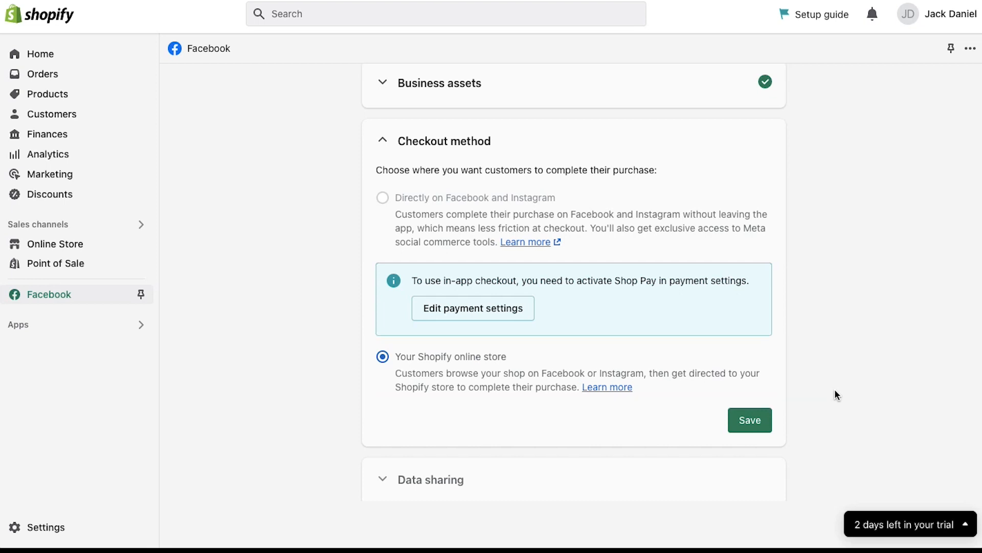
pyautogui.click(761, 419)
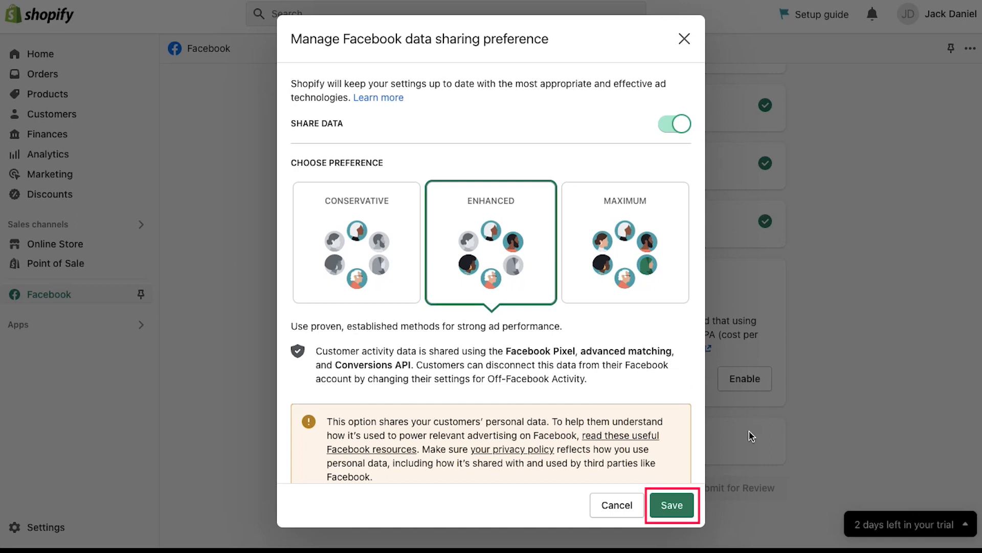
# - Save Enhanced as the data sharing preference, then create a new Facebook pixel and confirm it for customer tracking
pyautogui.click(671, 505)
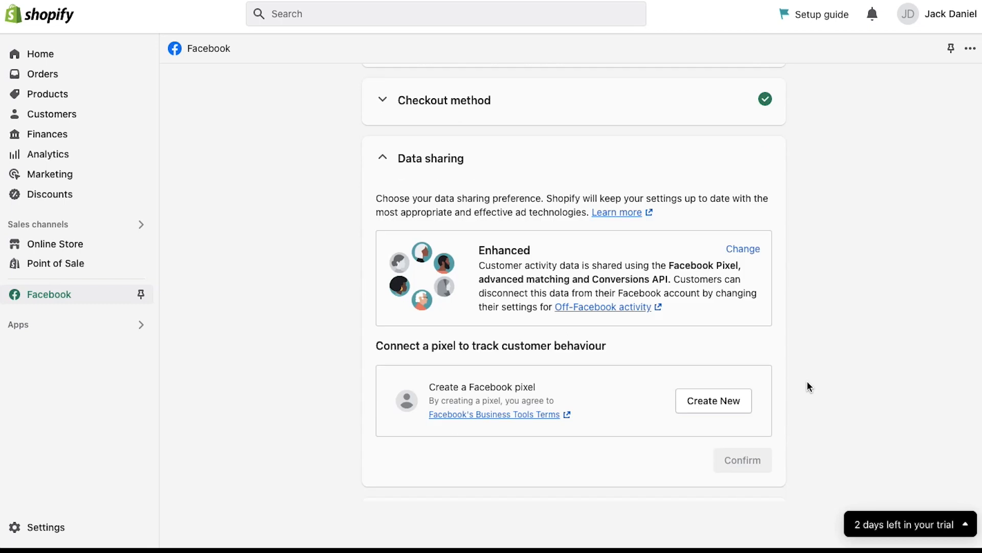
pyautogui.click(743, 400)
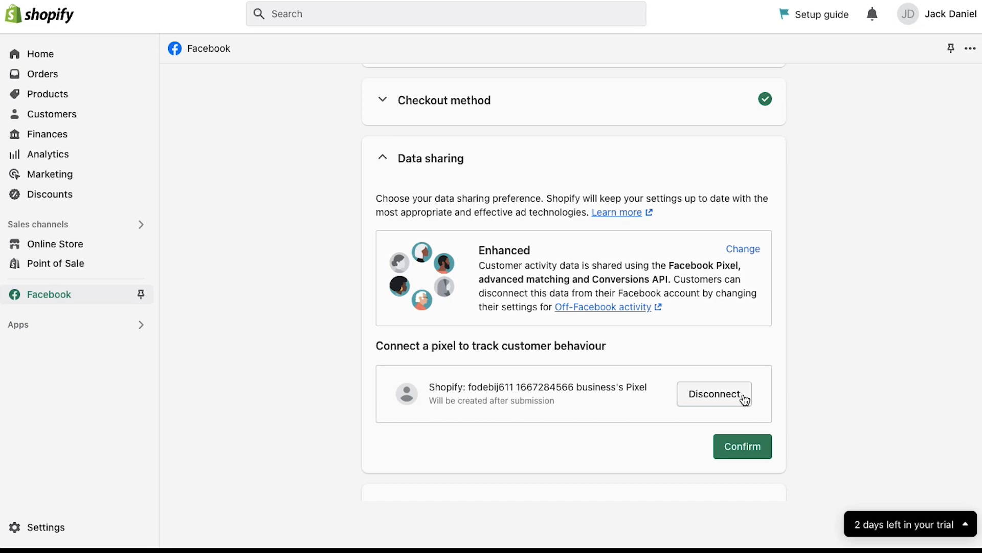
pyautogui.click(762, 445)
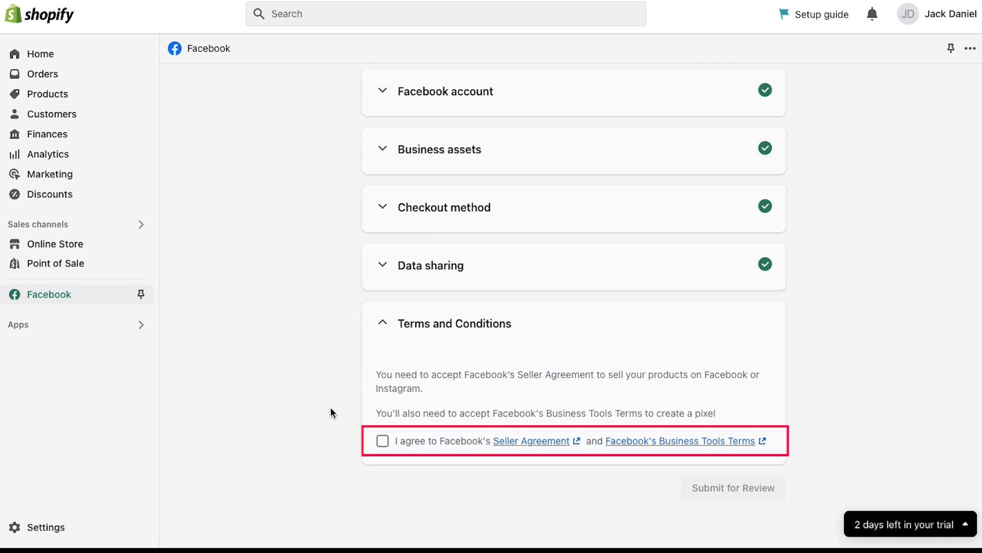
# - Agree to Facebook's Seller Agreement and Business Tools Terms and submit the shop setup for review
pyautogui.click(382, 440)
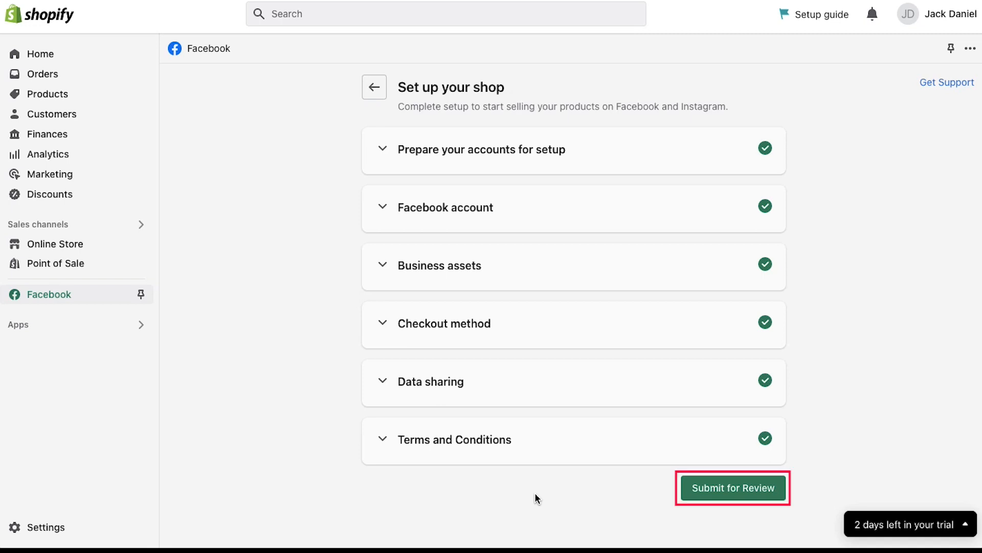
pyautogui.click(739, 495)
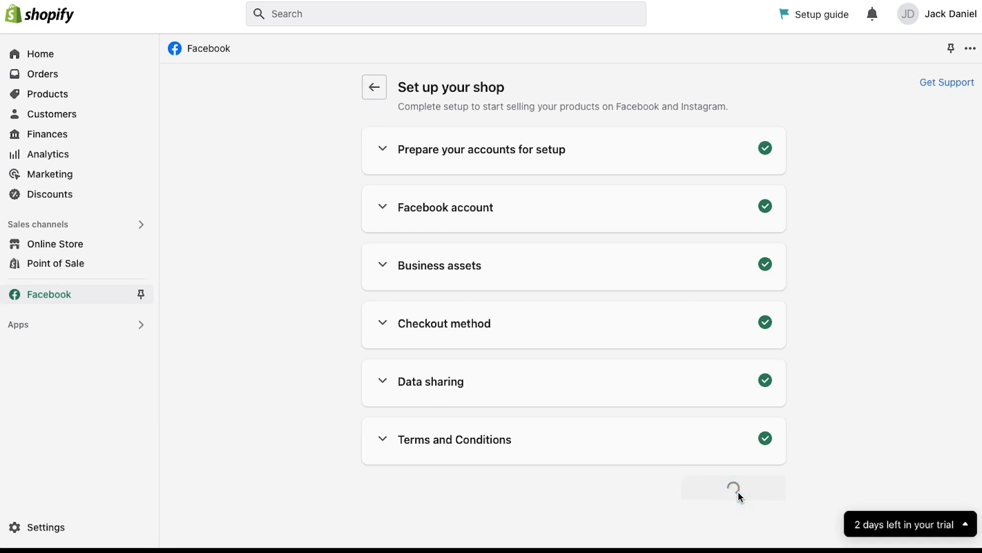